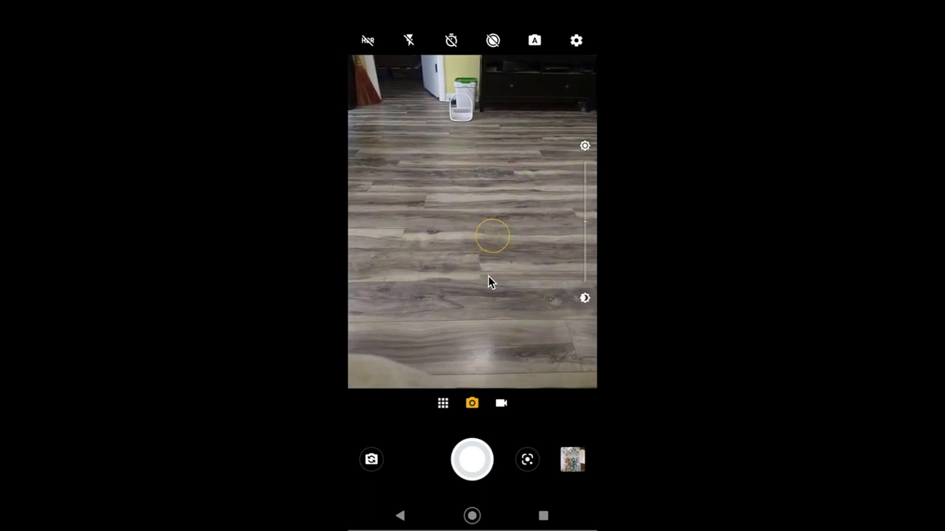
Step: Take a photo of the wooden floor and leave the camera for the home screen
key("ctrl+Up")
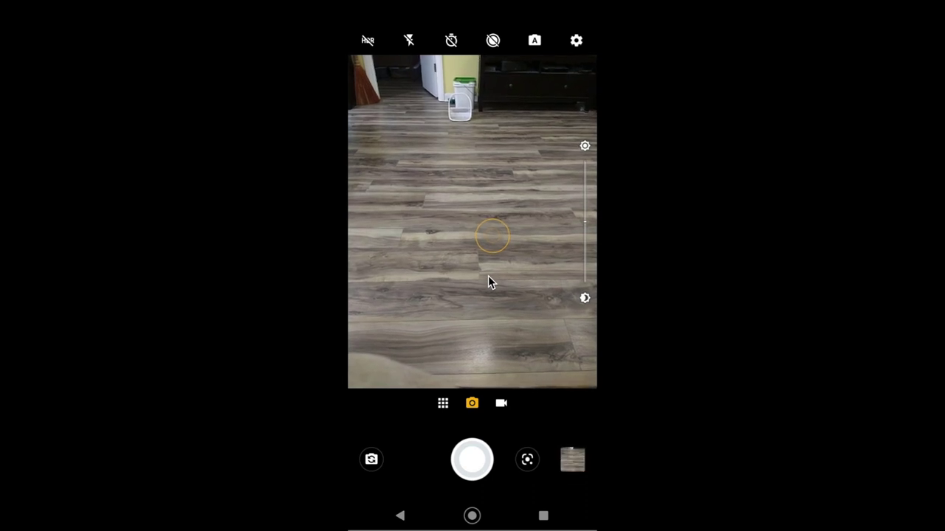
key("ctrl+h")
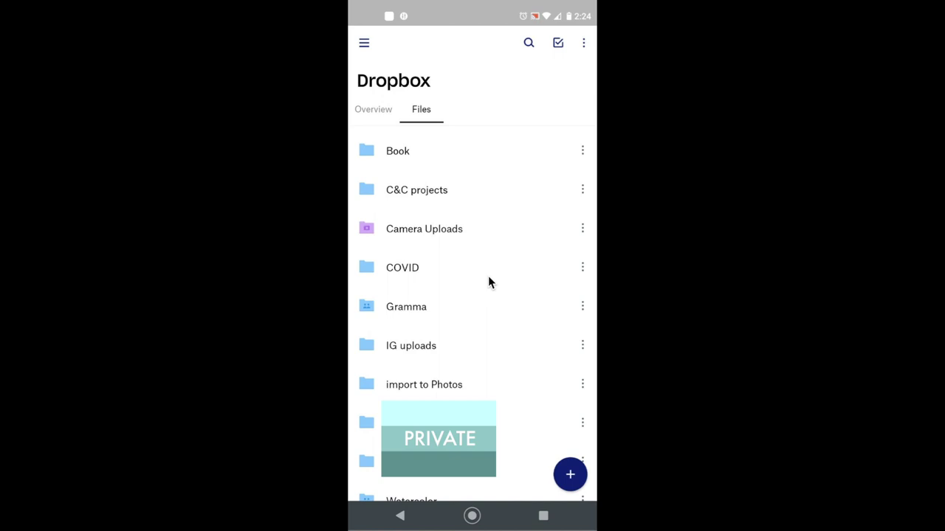
Step: Scroll through the uploaded photos in Dropbox's Camera Uploads, dating from 2020-03-02 onward
scroll(488, 277, "down", 3)
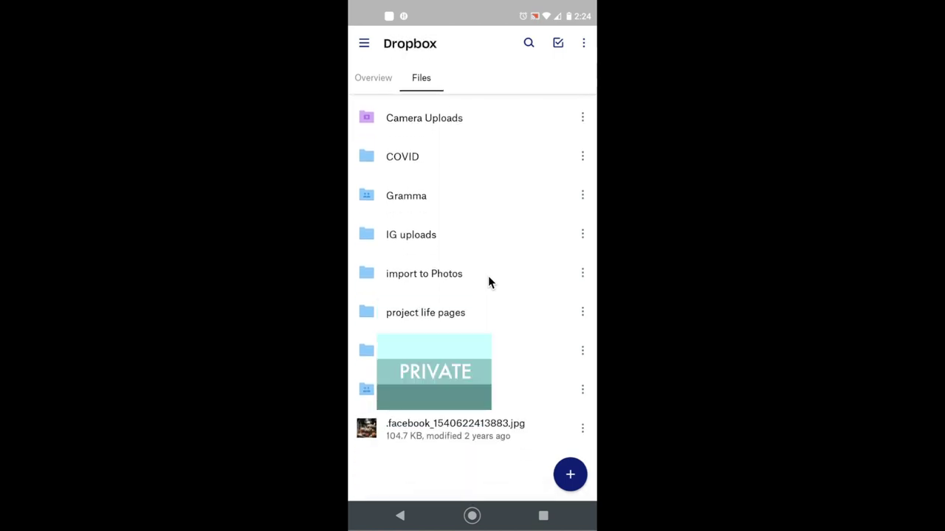
scroll(487, 275, "up", 3)
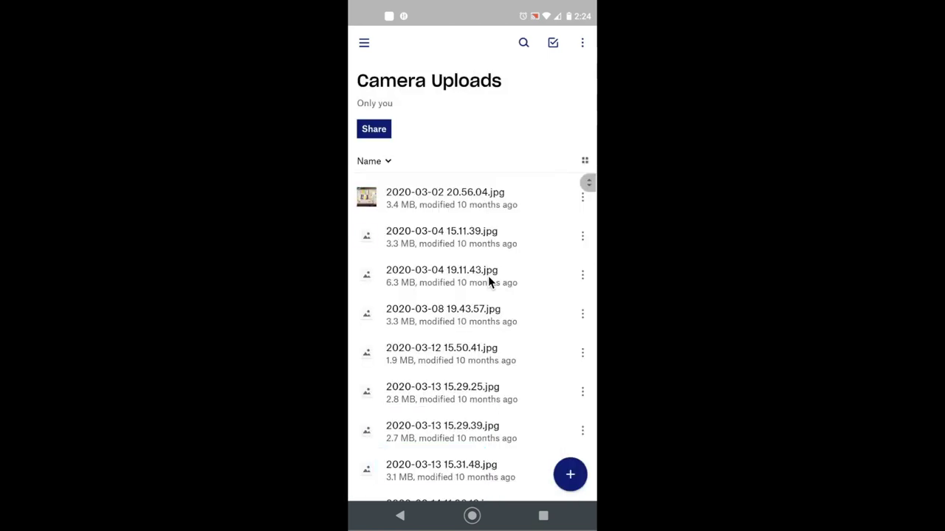
scroll(487, 275, "down", 2)
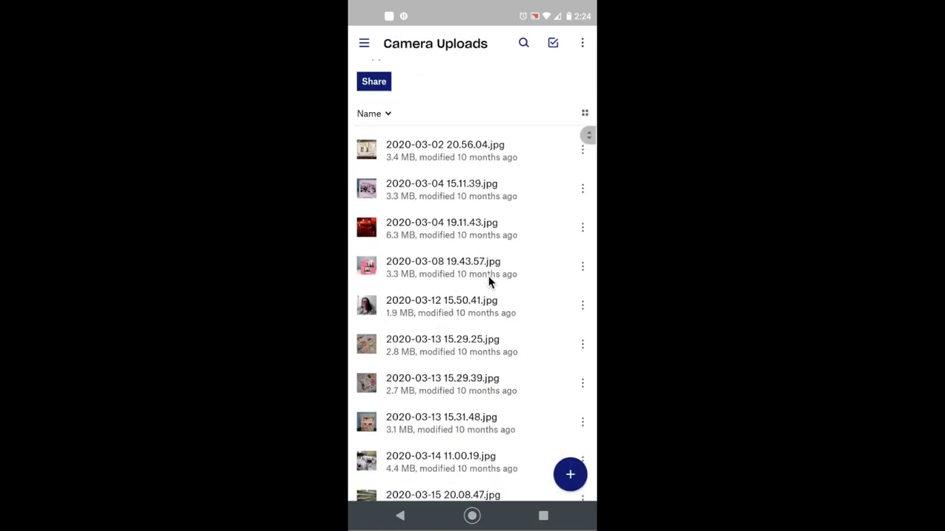
scroll(488, 276, "down", 5)
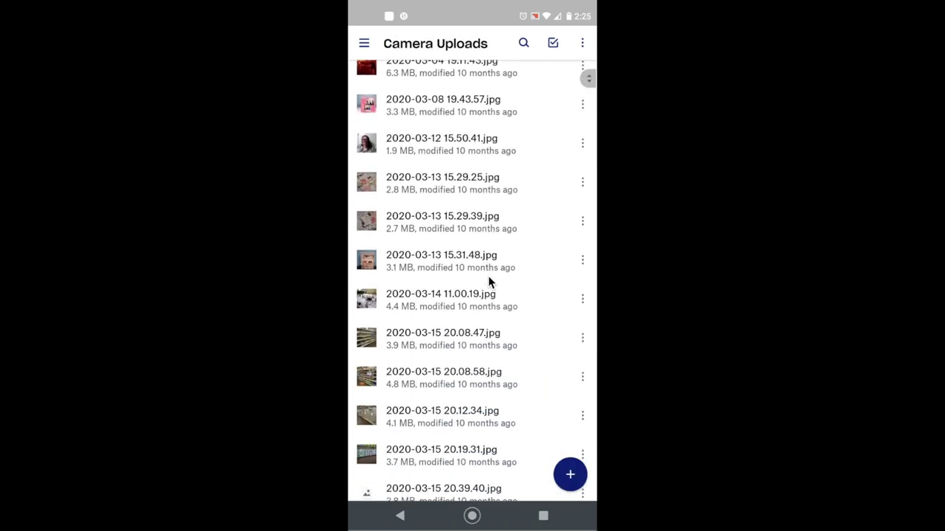
scroll(488, 280, "up", 3)
scroll(488, 280, "down", 1)
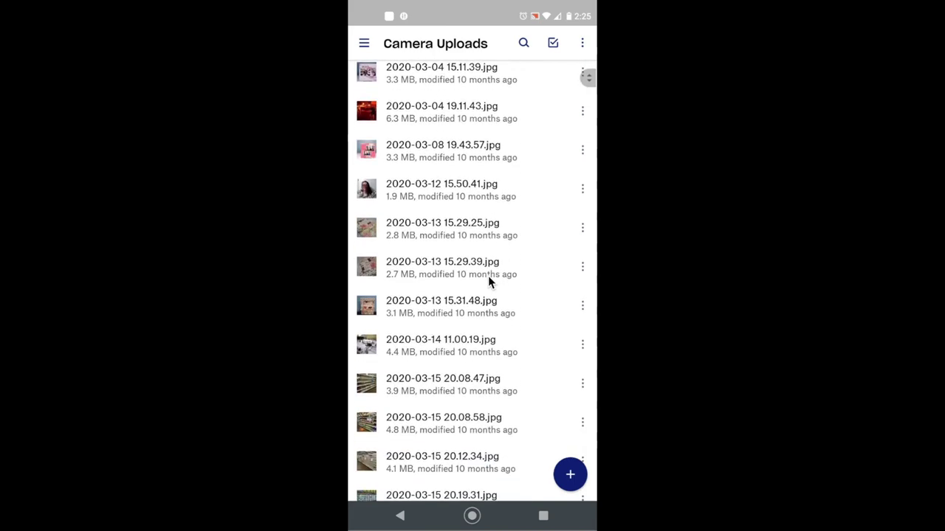
scroll(488, 279, "down", 20)
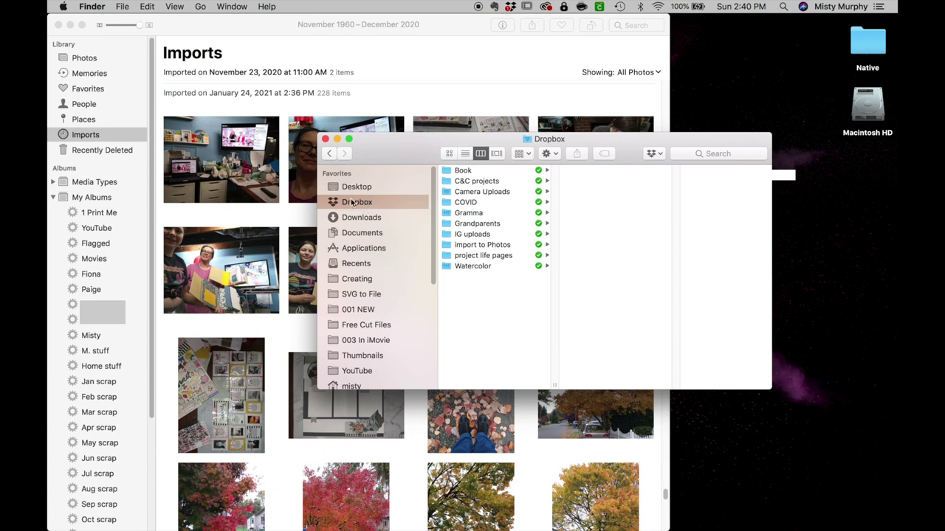
Step: Open Camera Uploads in Finder's Dropbox folder and widen the column to show full file names
left_click(500, 194)
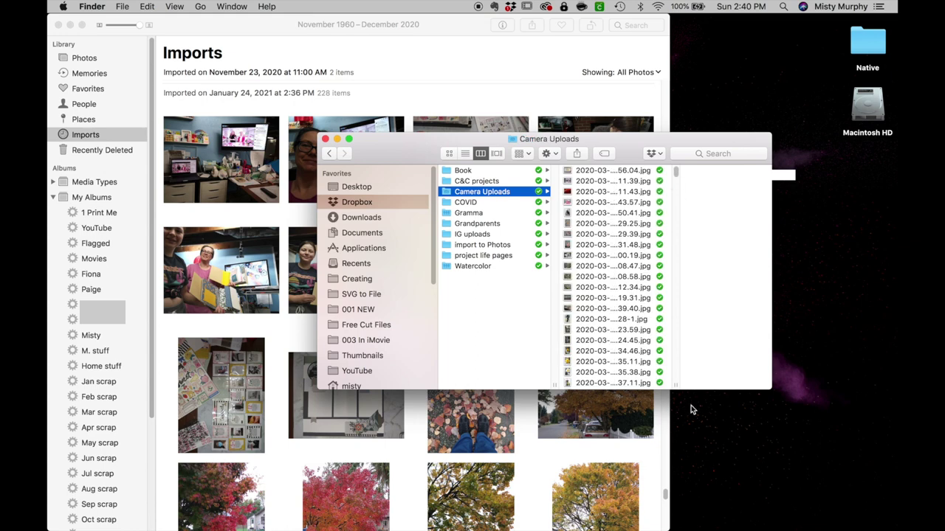
left_click_drag(686, 383, 716, 383)
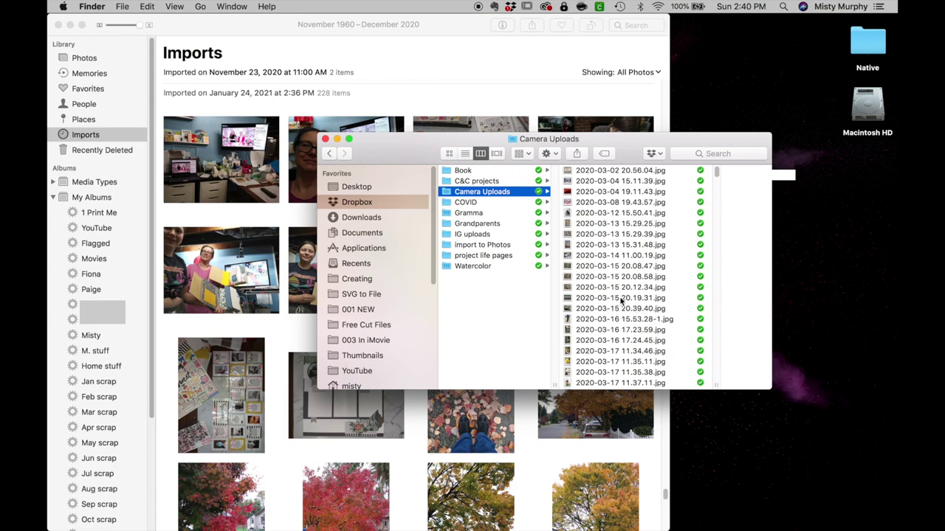
key("super+Tab")
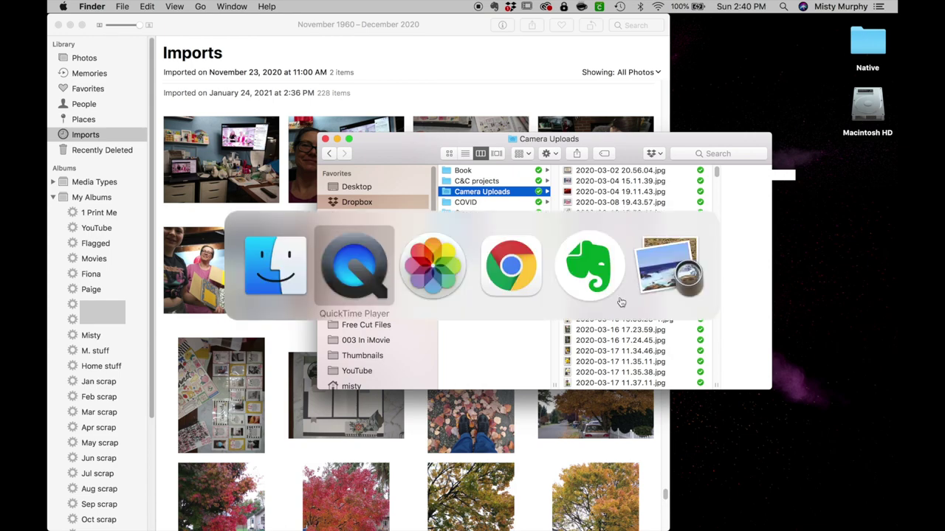
Step: Browse Photos' Imports down to the November 6, 2020 import, and return Finder to Dropbox
key("super+Tab")
key("super+Tab")
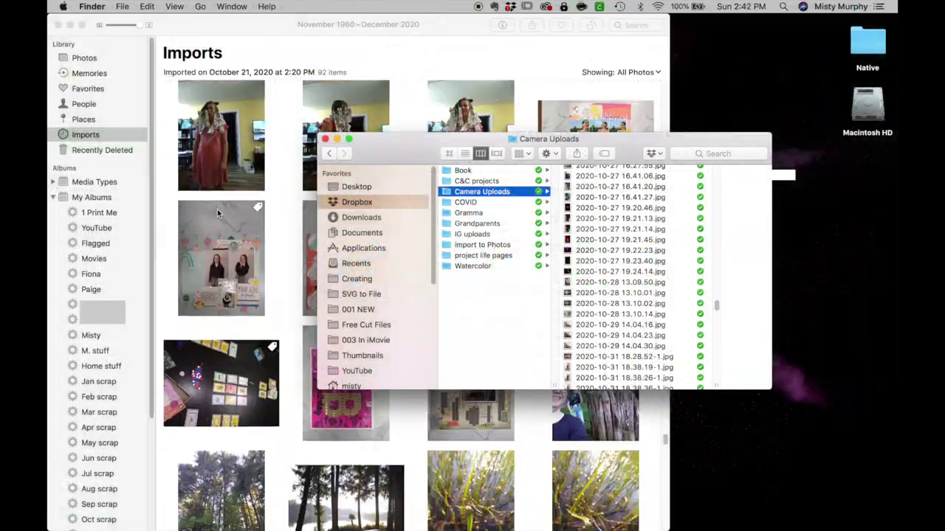
scroll(218, 214, "down", 15)
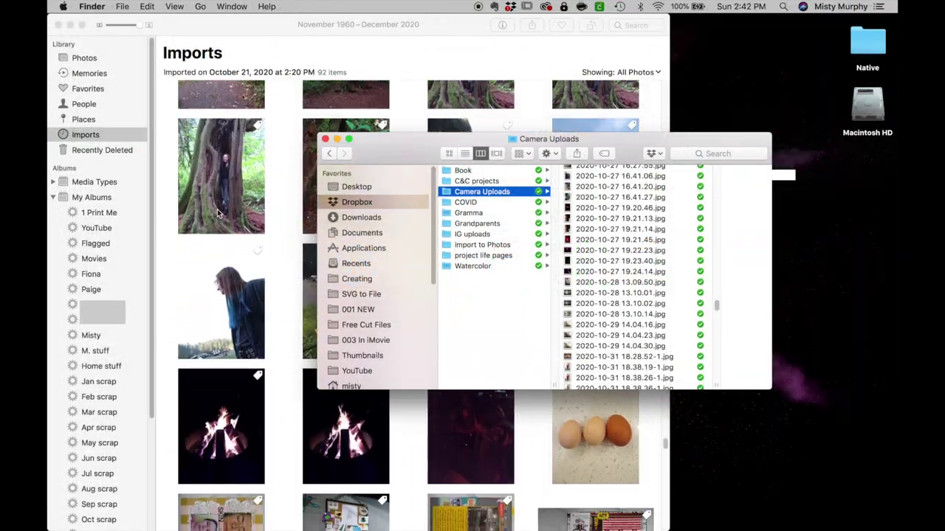
scroll(218, 213, "down", 15)
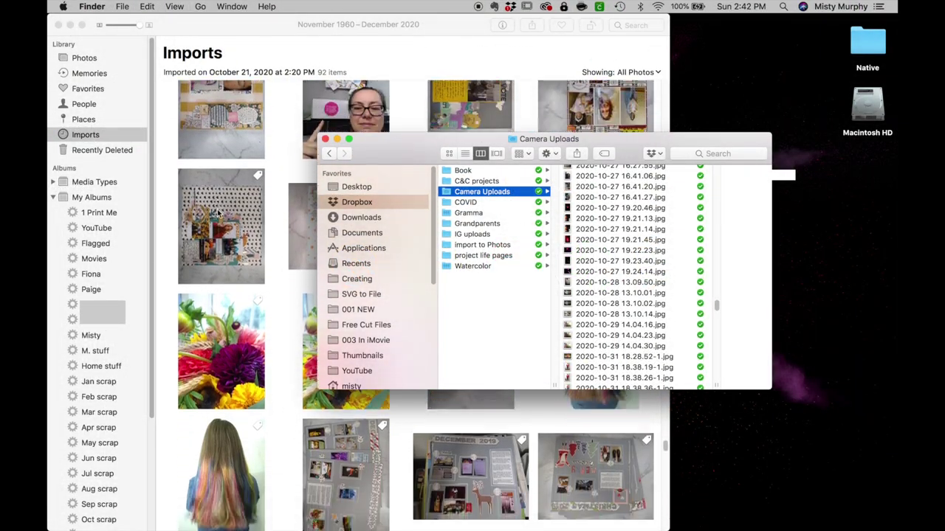
scroll(218, 213, "down", 15)
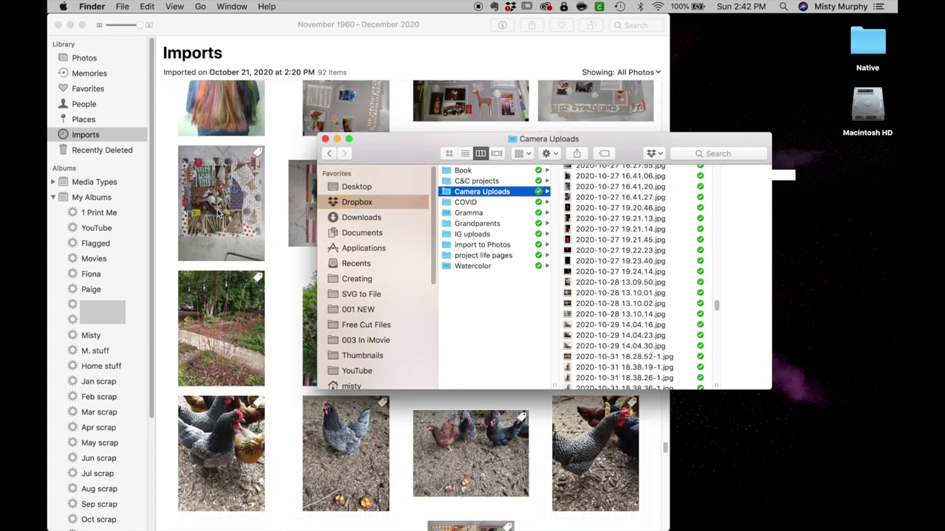
scroll(217, 211, "down", 15)
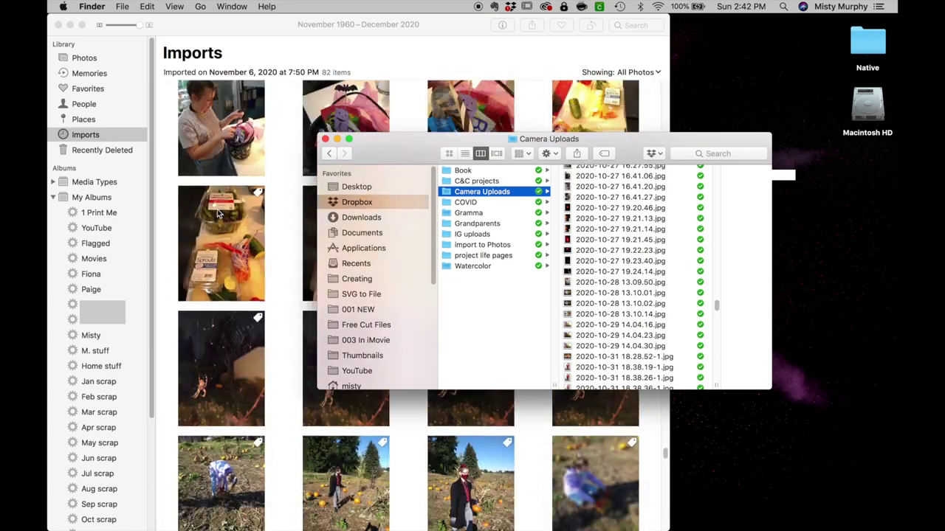
scroll(217, 213, "down", 15)
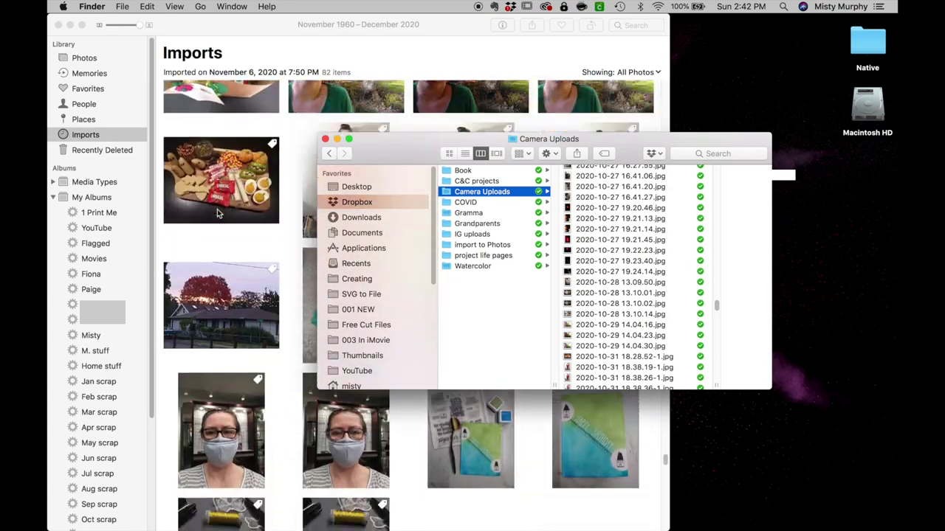
scroll(217, 209, "down", 5)
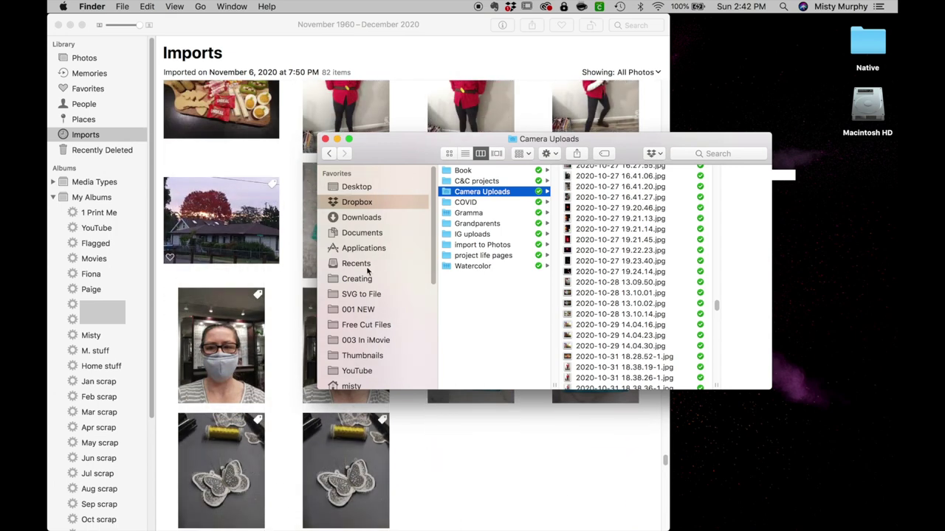
left_click(383, 201)
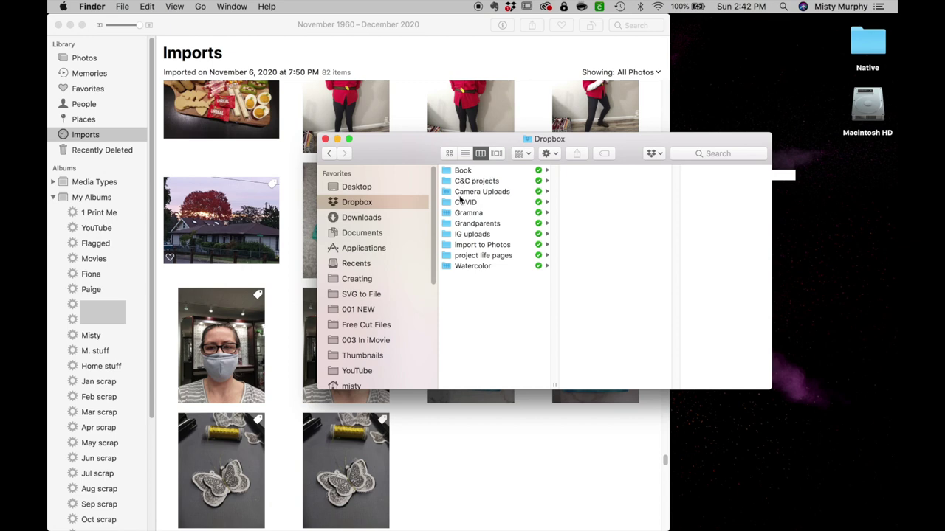
Step: Reopen Camera Uploads, widen the names column, and preview the oldest photo 2020-03-02 20.56.04.jpg
left_click(499, 192)
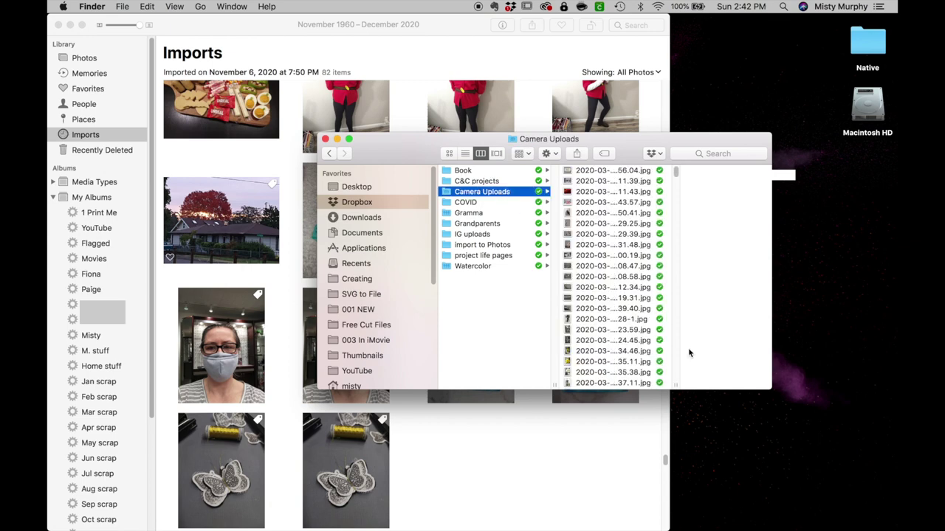
left_click_drag(678, 384, 705, 384)
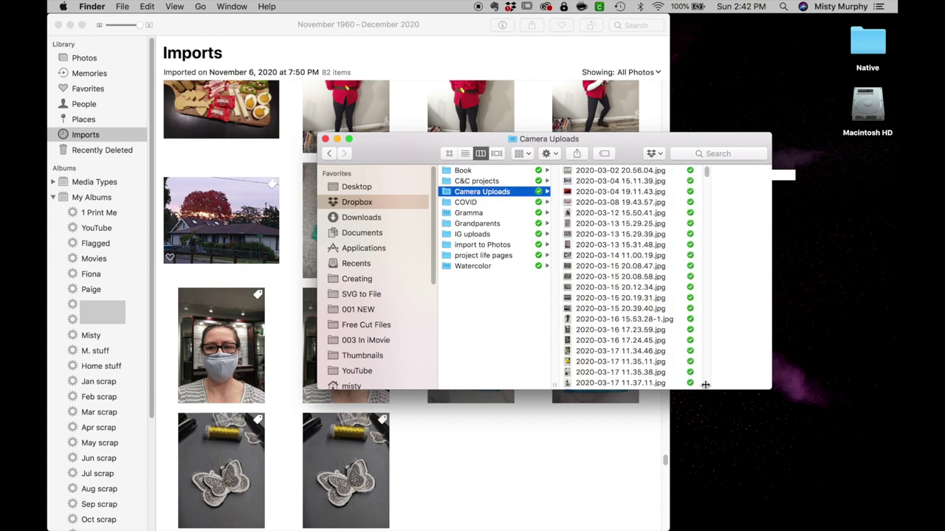
scroll(613, 331, "down", 5)
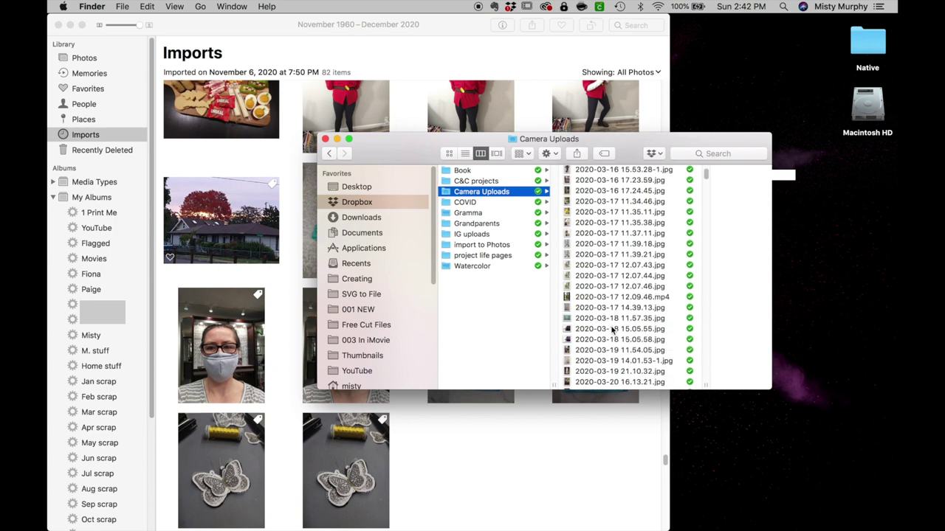
scroll(612, 331, "up", 5)
left_click(579, 175)
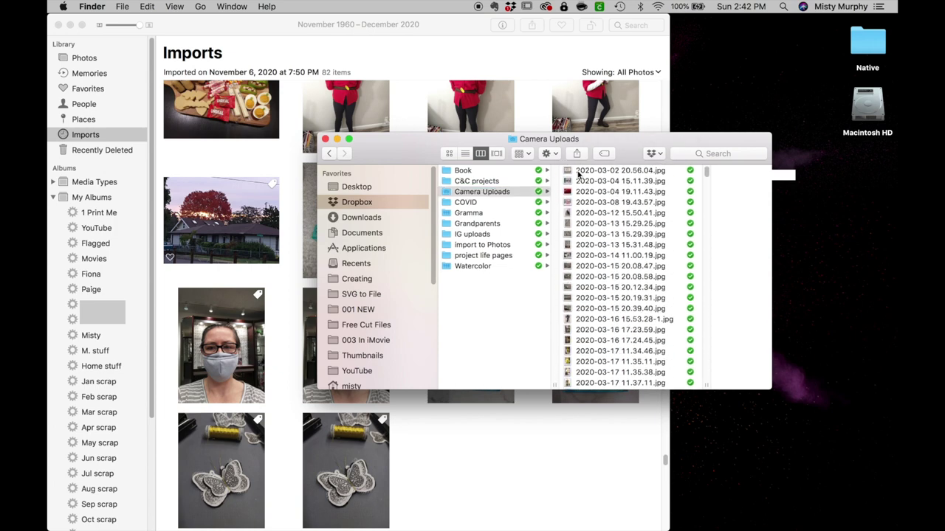
left_click(580, 173)
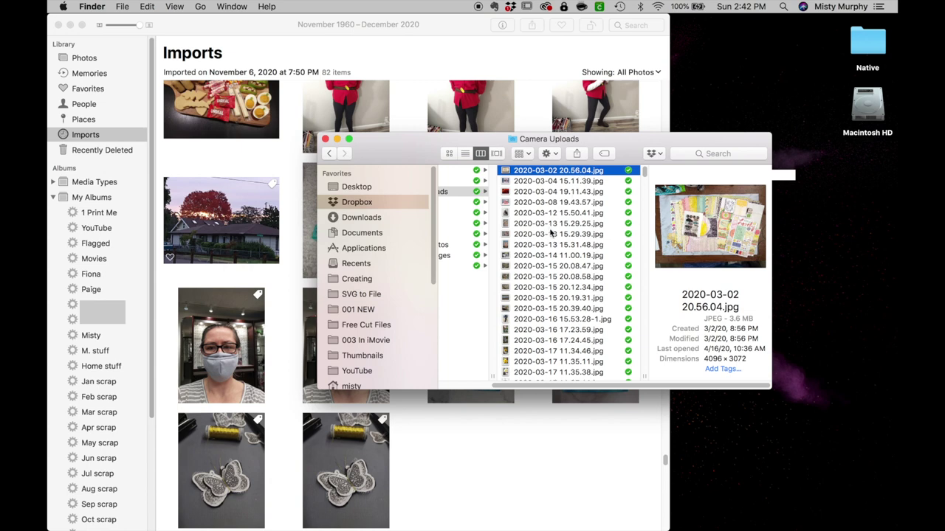
key("super+Tab")
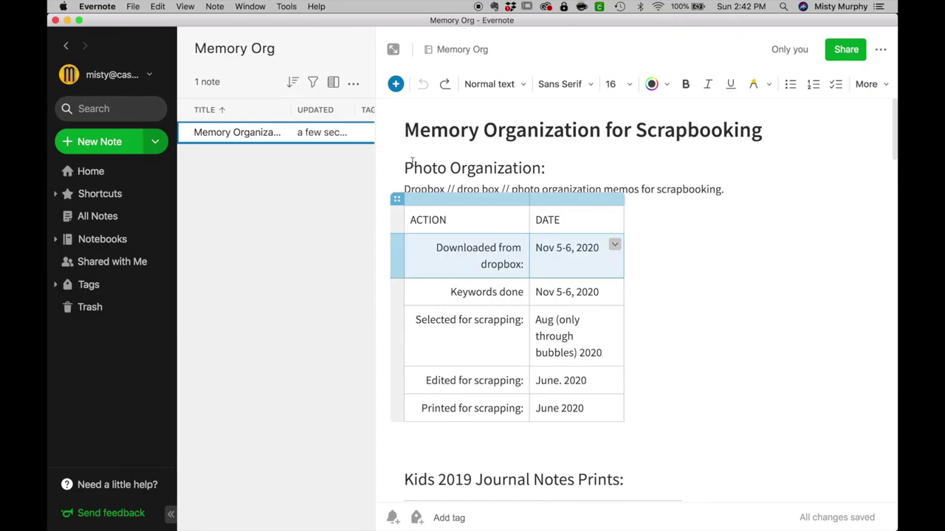
left_click(406, 152)
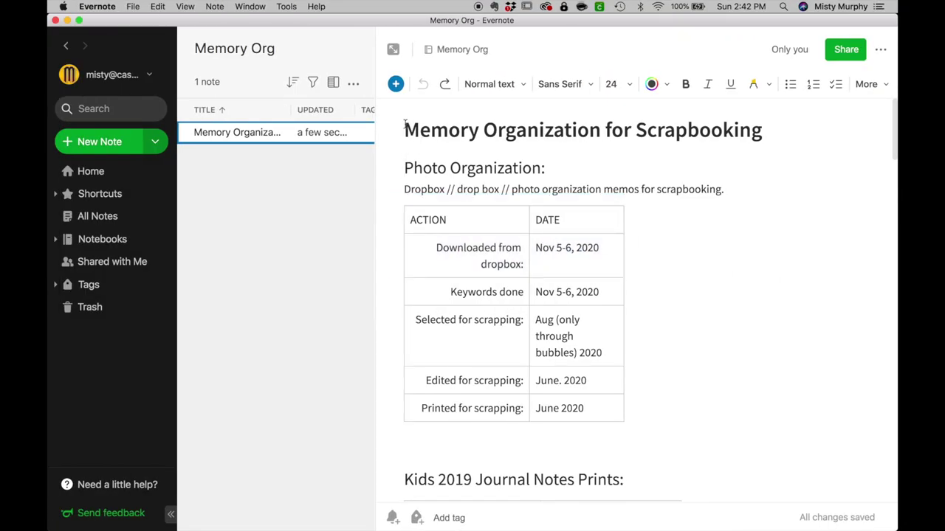
left_click_drag(404, 129, 765, 123)
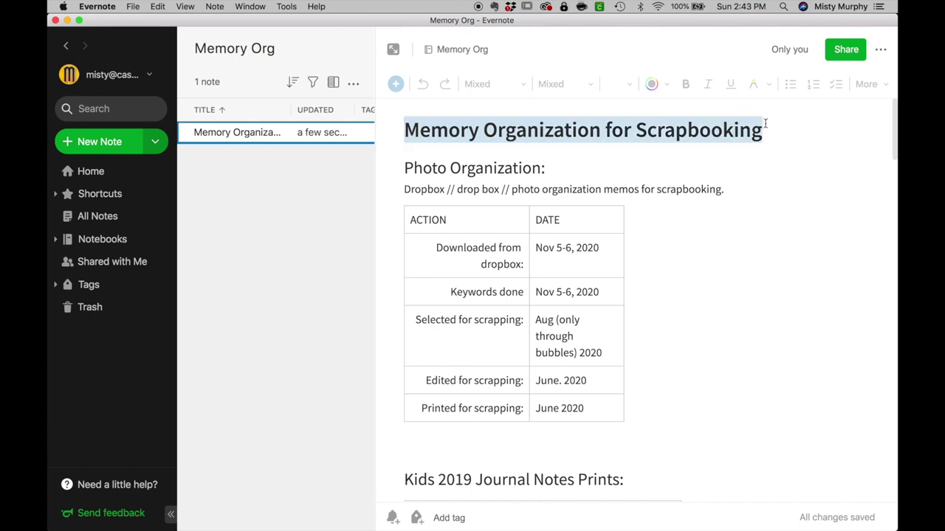
left_click(431, 251)
left_click_drag(433, 246, 546, 267)
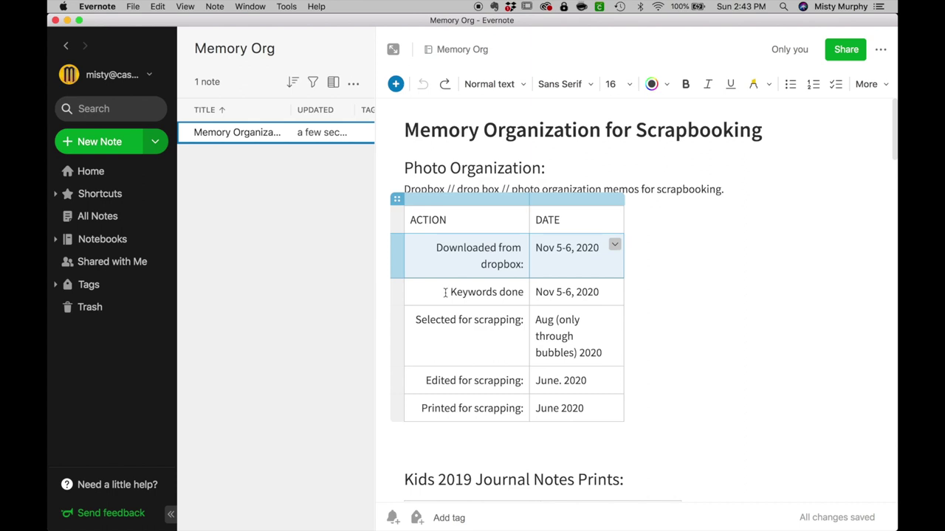
left_click_drag(445, 293, 582, 290)
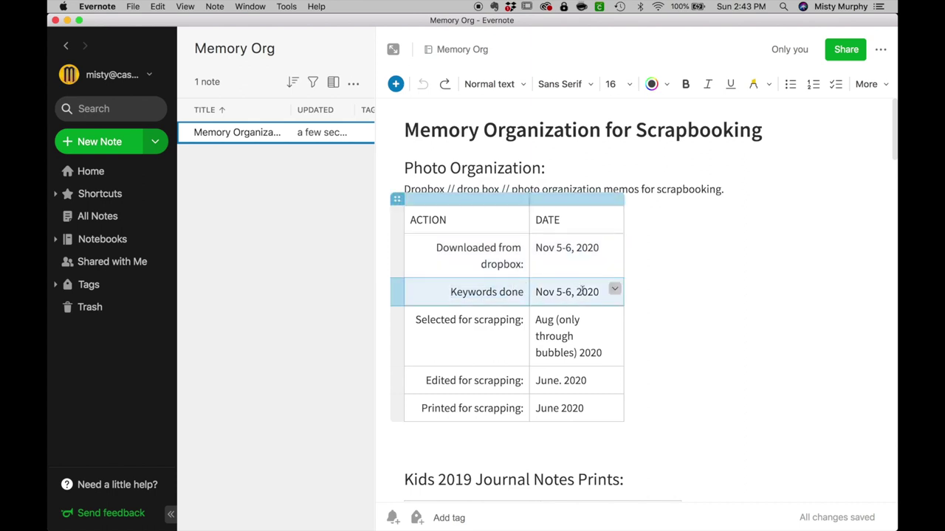
left_click(419, 322)
left_click_drag(418, 322, 572, 343)
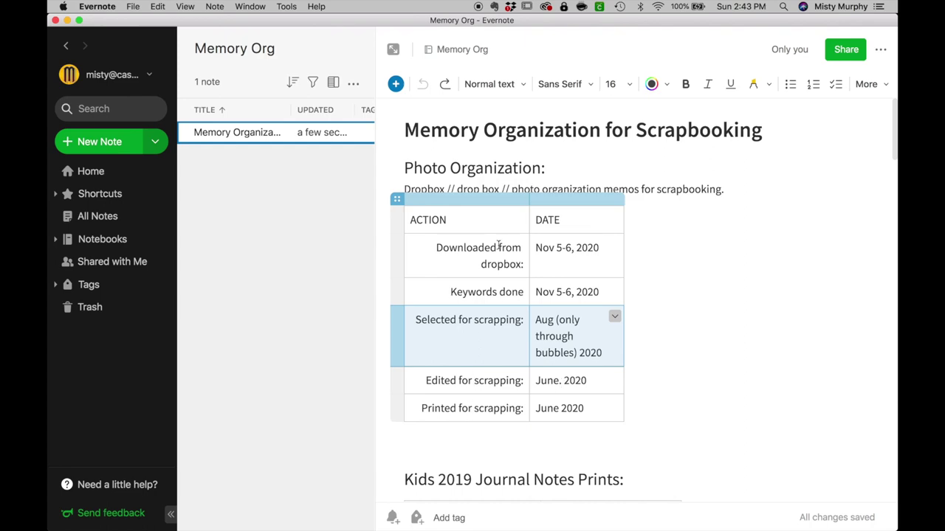
left_click(441, 251)
left_click_drag(438, 247, 563, 263)
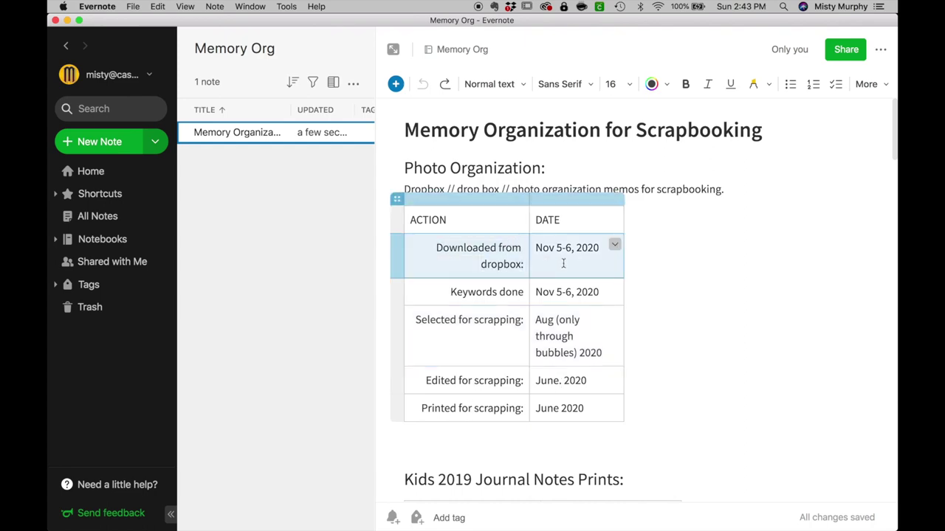
key("ctrl+Right")
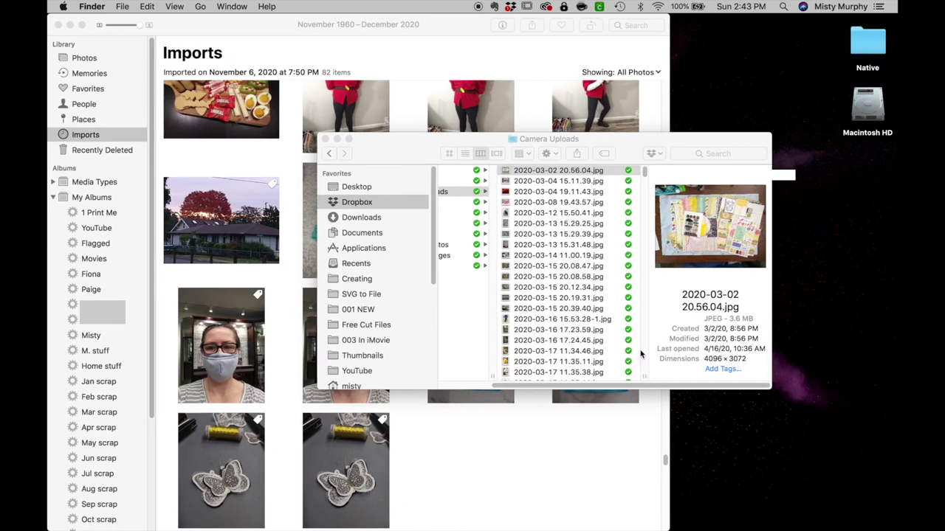
Step: Check the Camera Uploads photos from 2020-11-06 14.54.56.jpg through 2020-11-07 18.31.04.jpg
left_click_drag(646, 176, 648, 308)
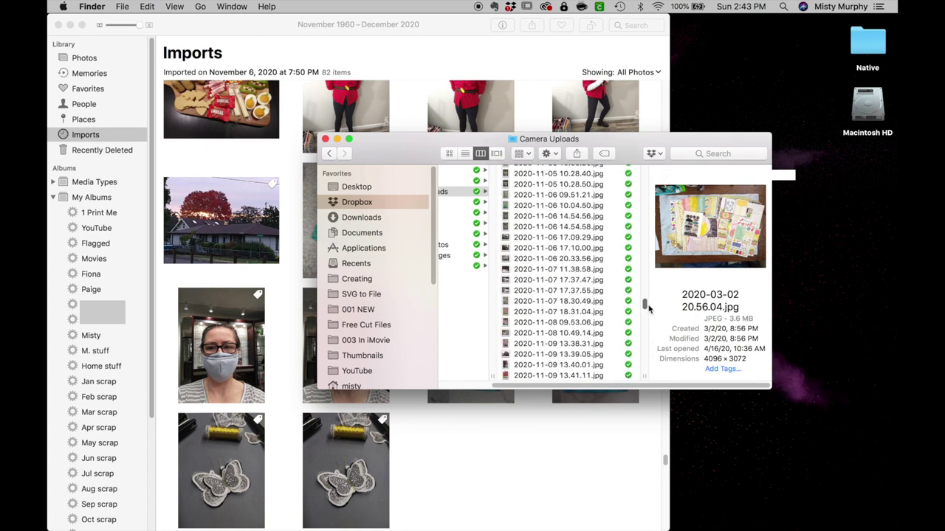
left_click(557, 216)
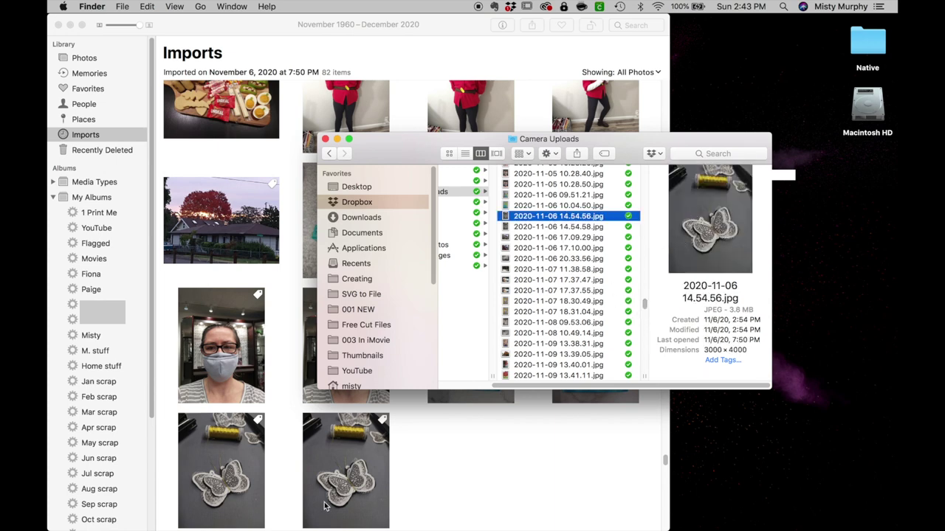
left_click(553, 228)
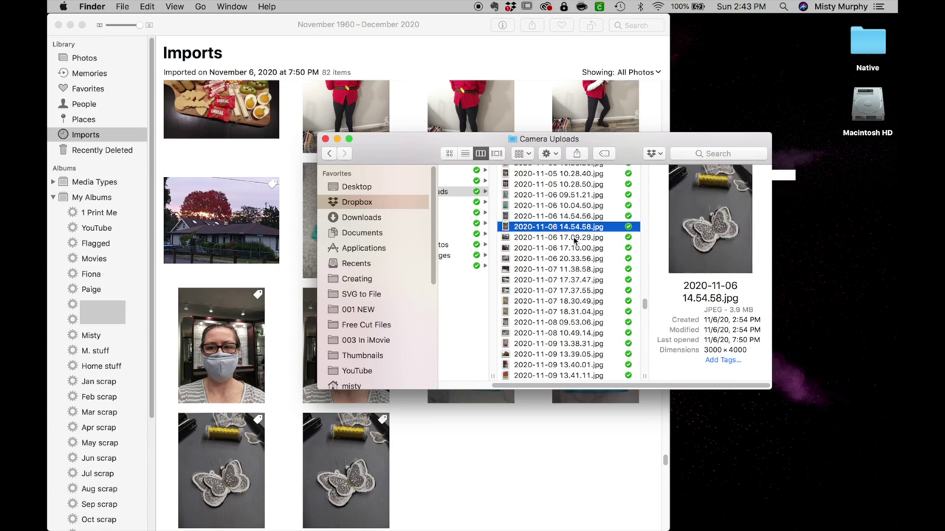
left_click(574, 238)
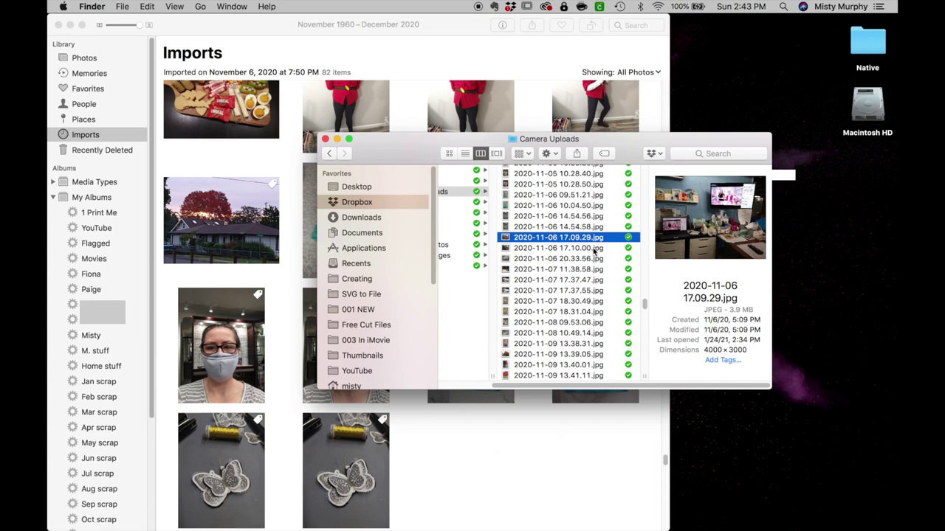
left_click(588, 312, "shift")
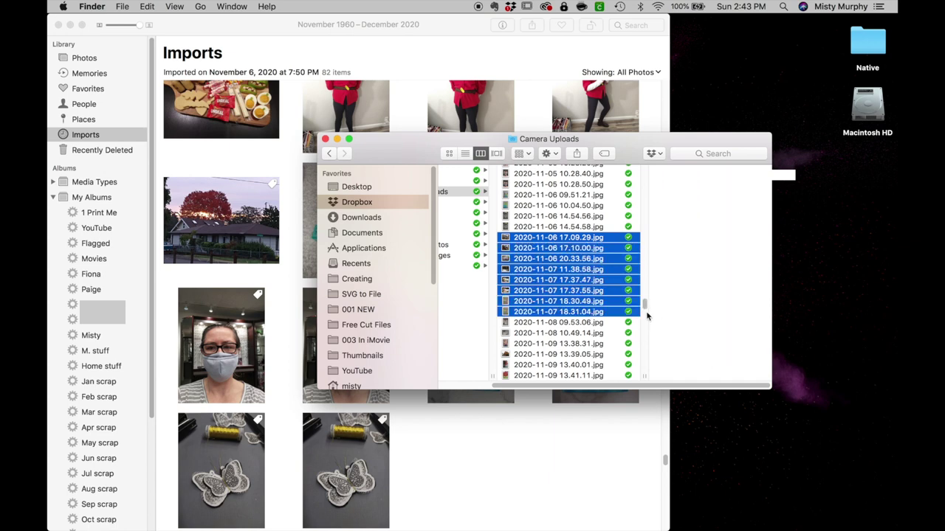
Step: Select all Camera Uploads files and drag them onto the Photos window to import
left_click_drag(645, 308, 654, 396)
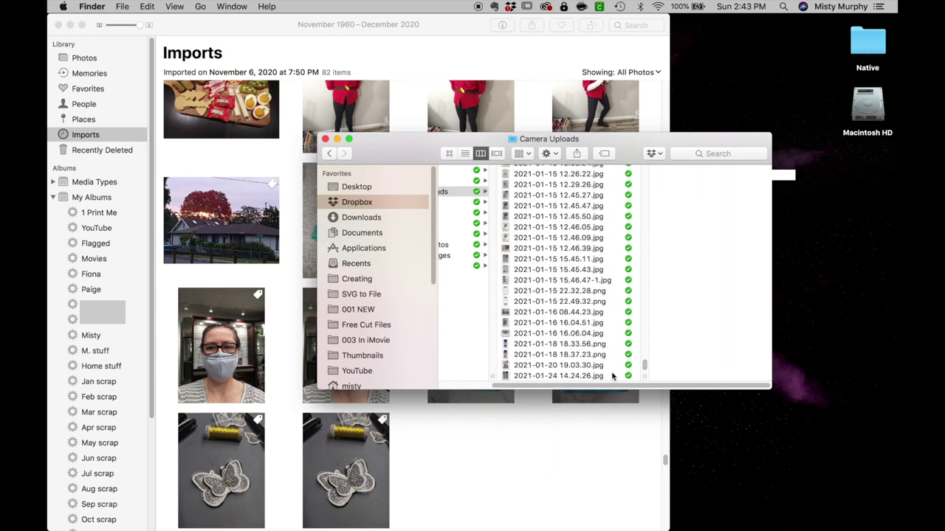
key("super+a")
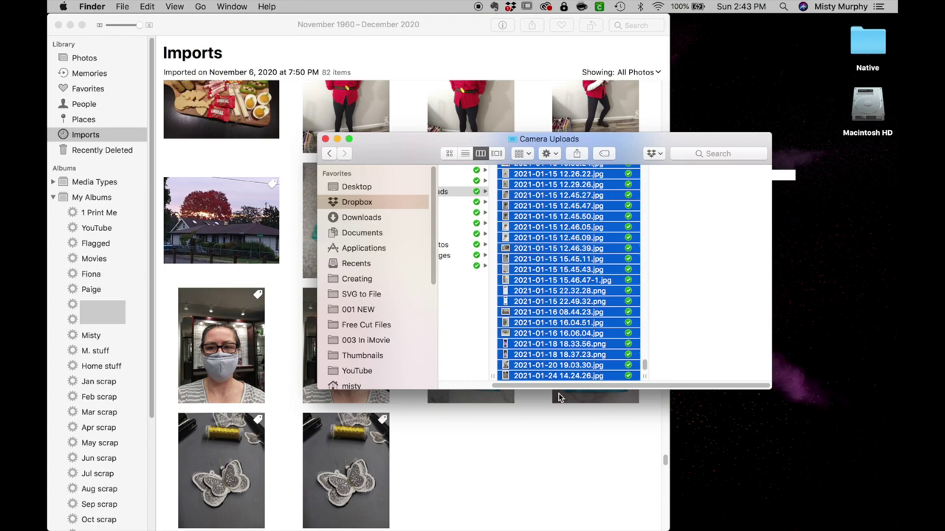
left_click_drag(559, 343, 541, 325)
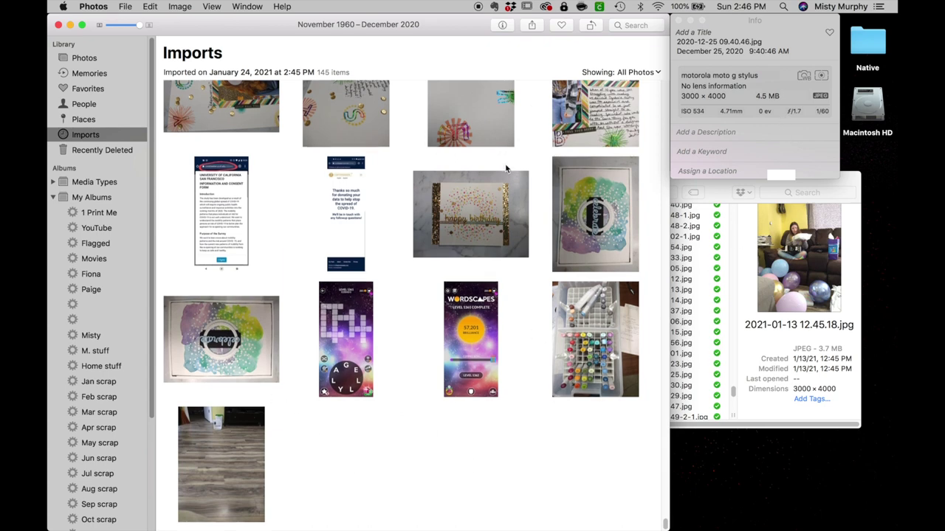
Step: Bring Camera Uploads forward and check the last file, 2021-01-24 14.24.26.jpg
scroll(506, 169, "up", 2)
scroll(505, 168, "up", 5)
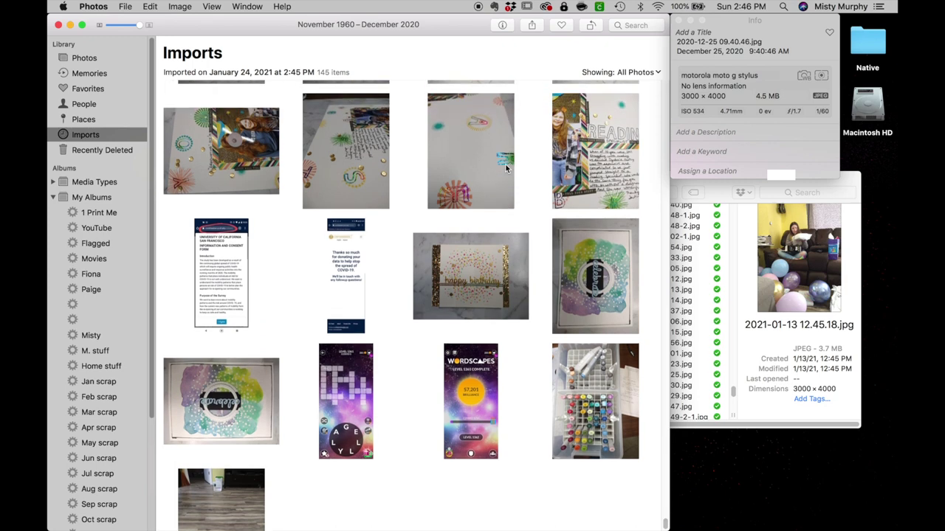
scroll(505, 168, "up", 7)
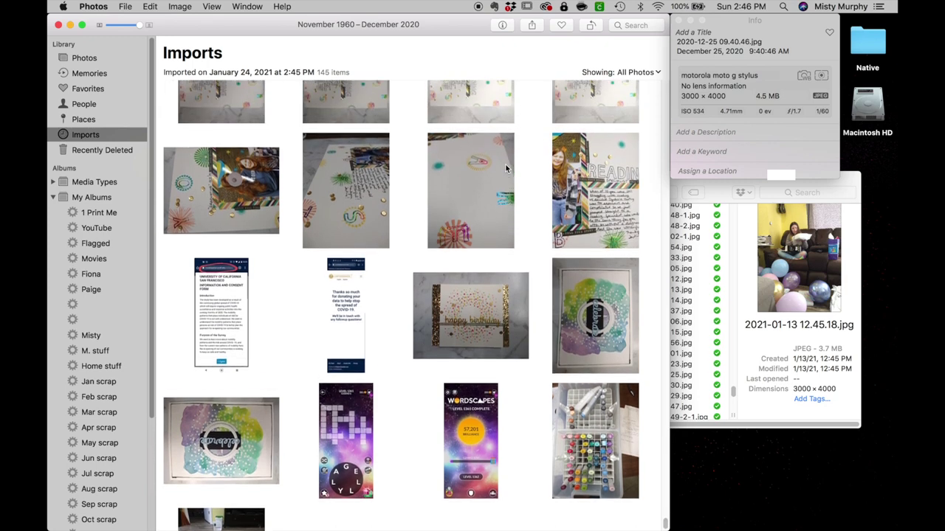
scroll(506, 169, "down", 10)
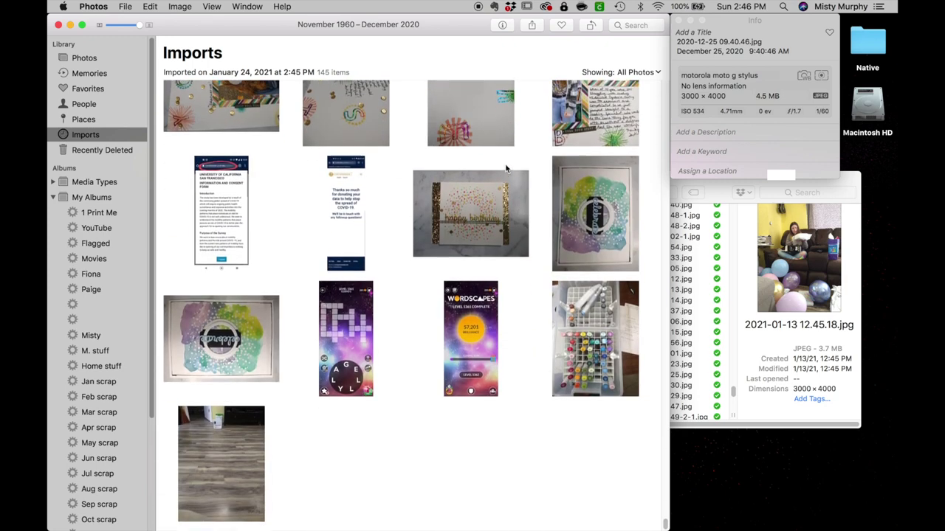
left_click(735, 288)
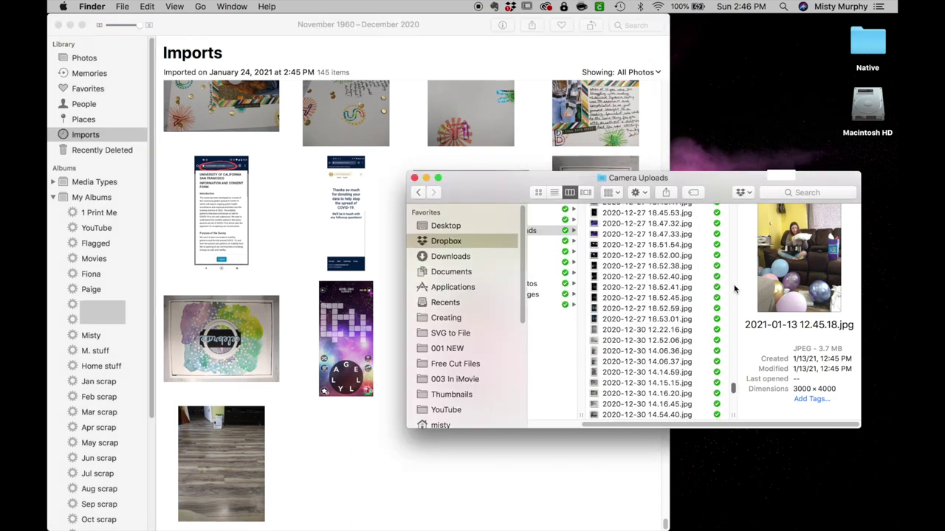
scroll(684, 351, "down", 5)
left_click(656, 414)
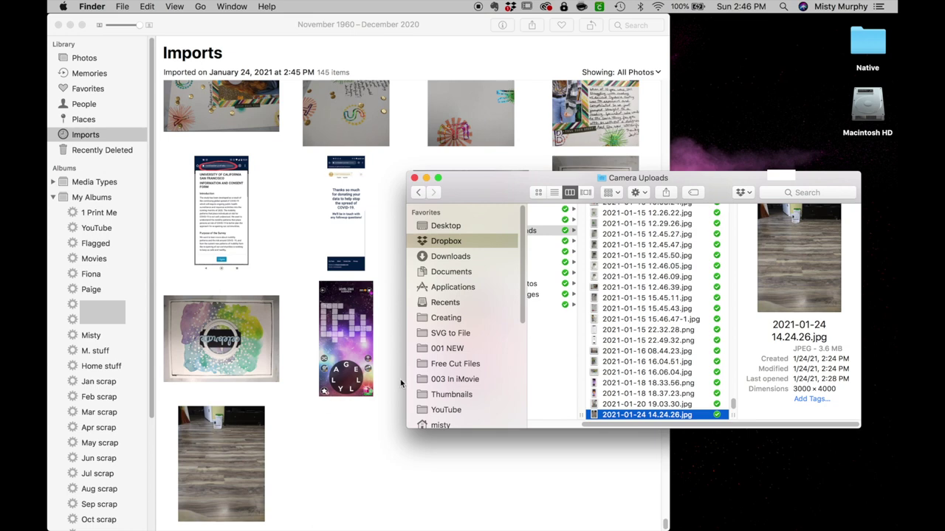
Step: Close the Camera Uploads Finder window and bring the Photos library to the front
left_click(415, 179)
left_click(223, 7)
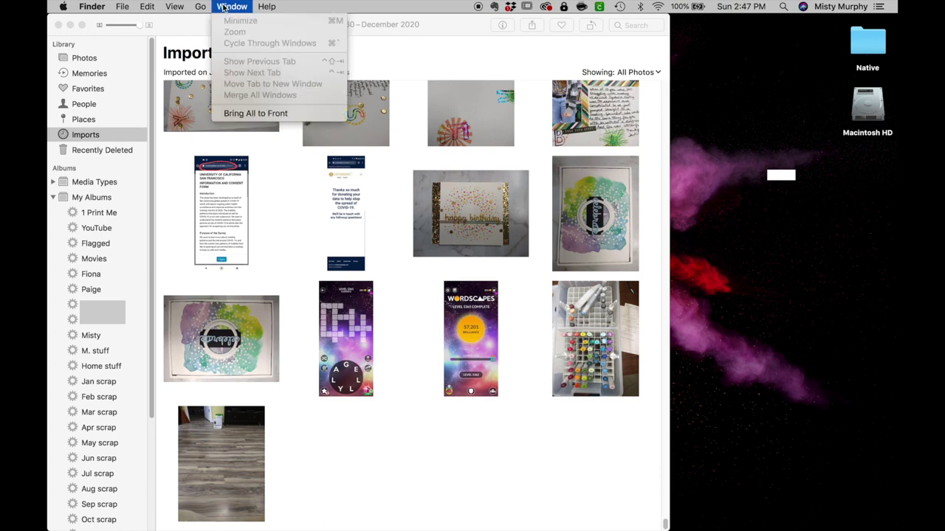
left_click(229, 22)
left_click(238, 28)
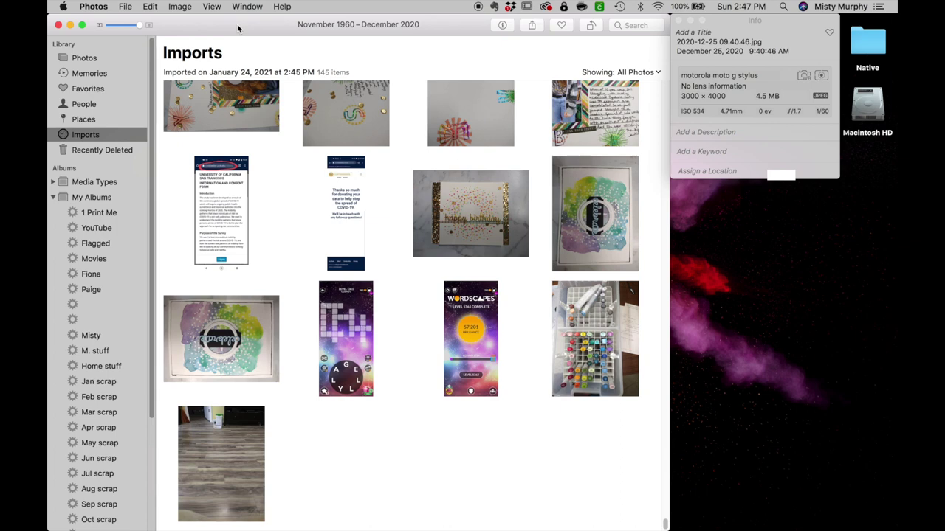
Step: Open Keywords and tag the first January 24 photo with a person's name and M. stuff
key("super+k")
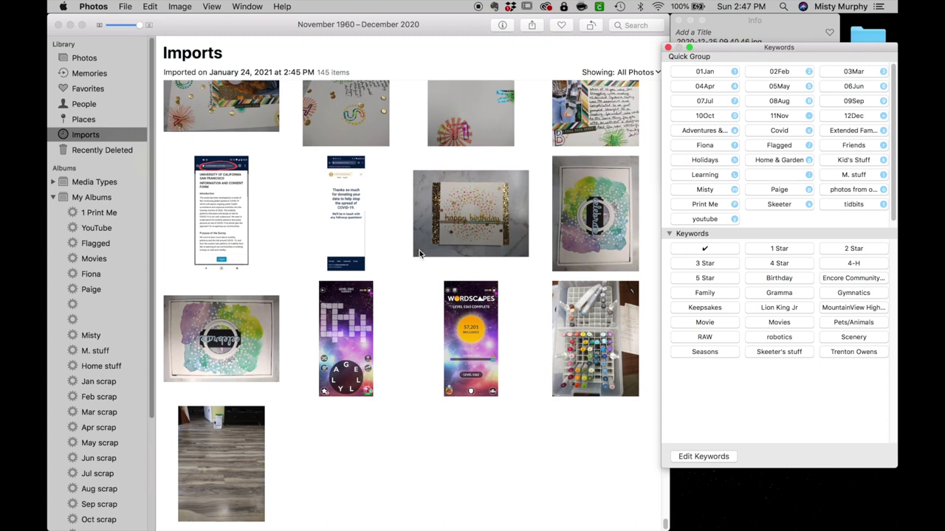
scroll(419, 251, "up", 10)
scroll(419, 251, "up", 10)
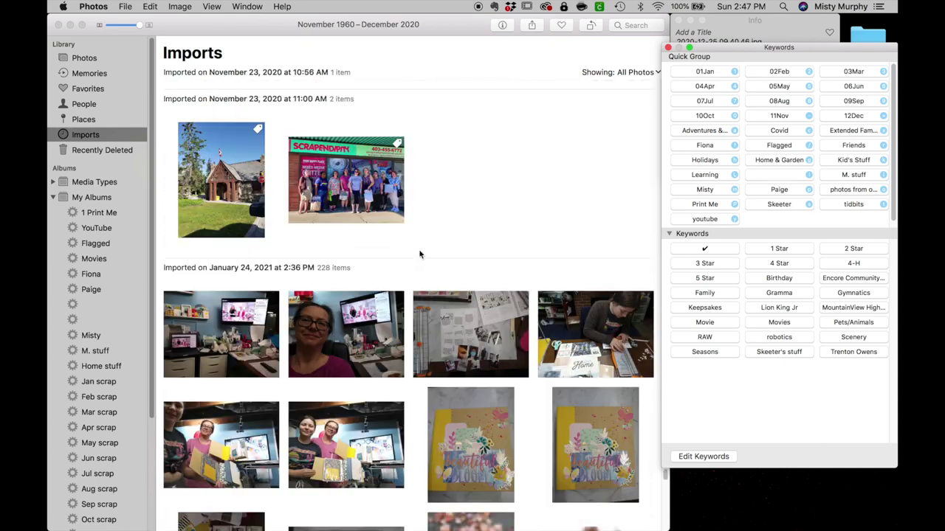
left_click(169, 268)
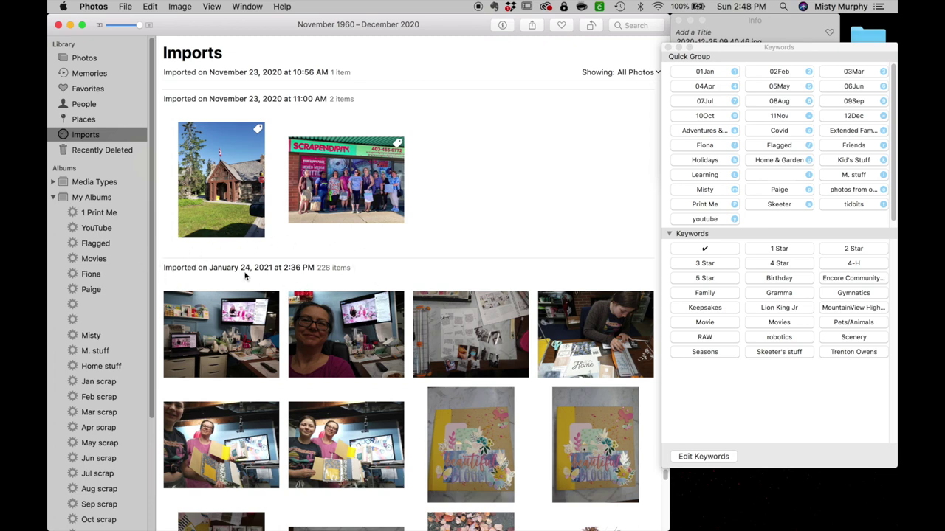
left_click(249, 338)
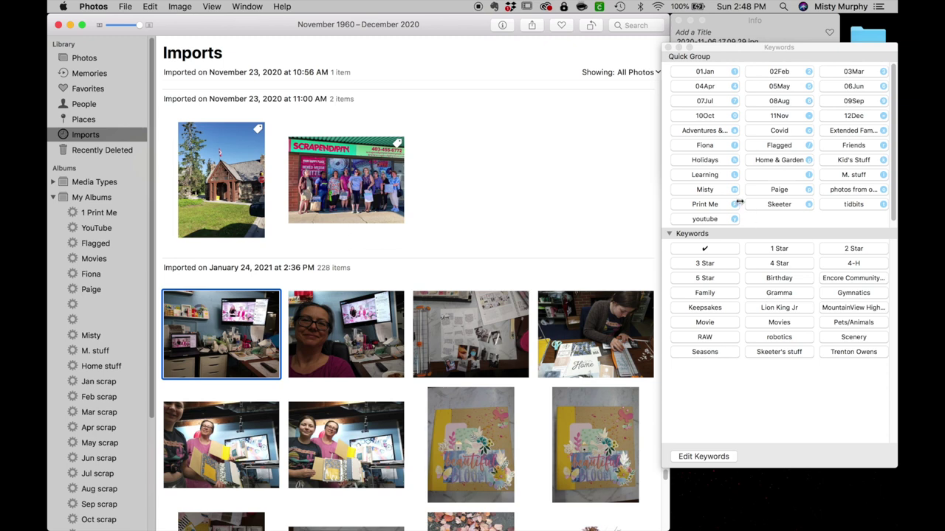
left_click(711, 192)
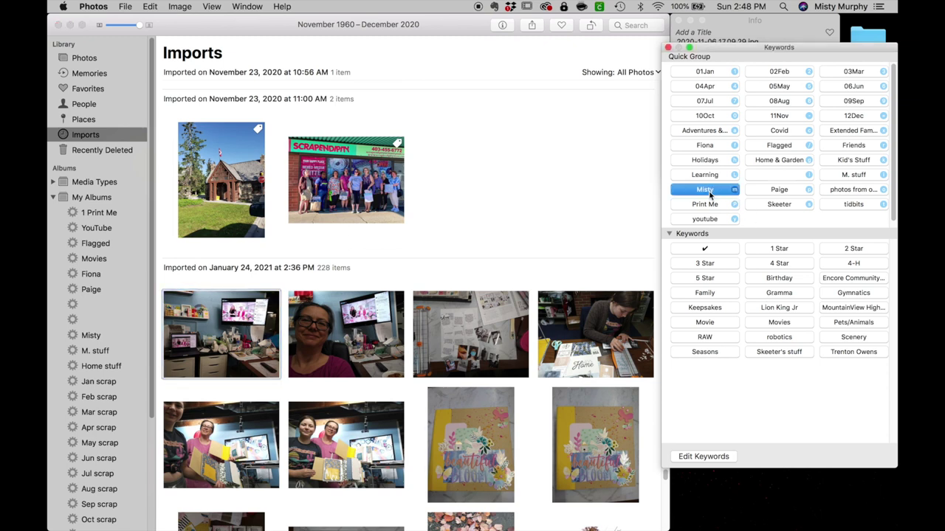
left_click(853, 175)
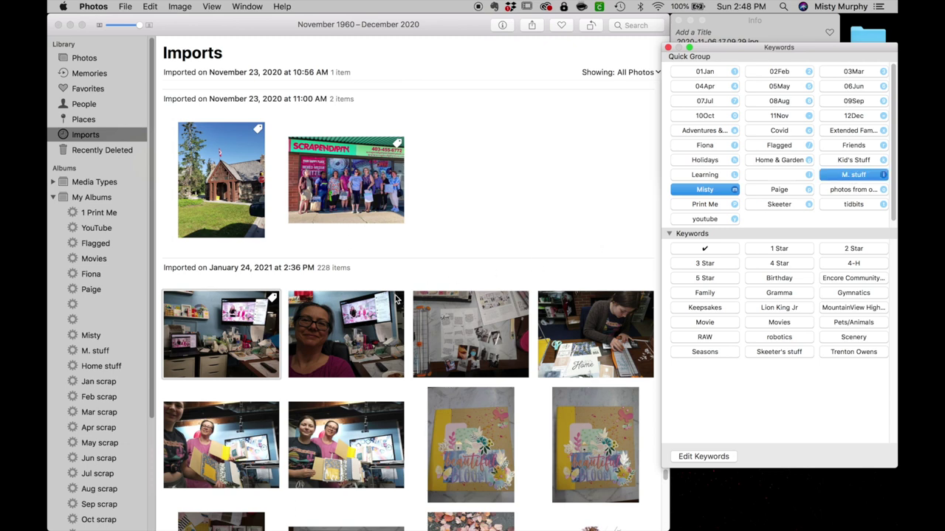
Step: Tag five January 24 photos, from the second onward, with the name and M. stuff keywords
left_click(361, 335)
left_click(337, 330)
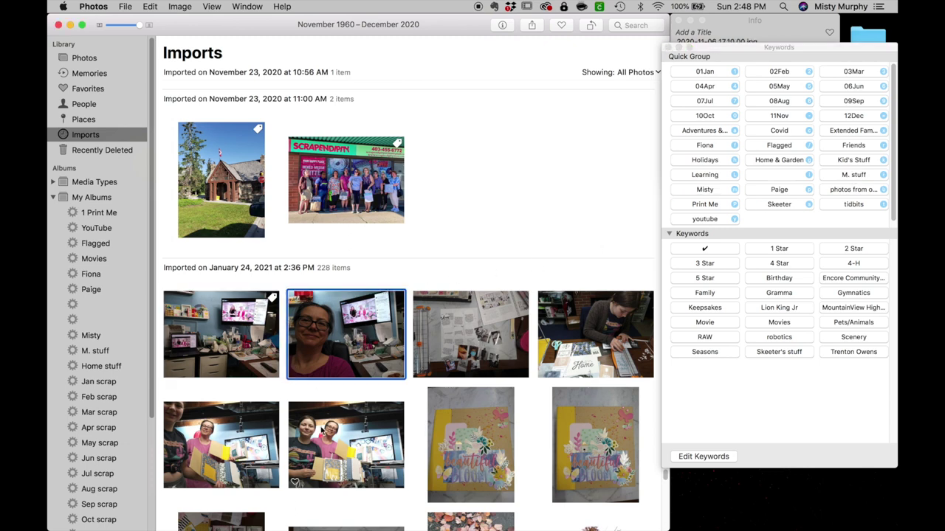
left_click(373, 438, "shift")
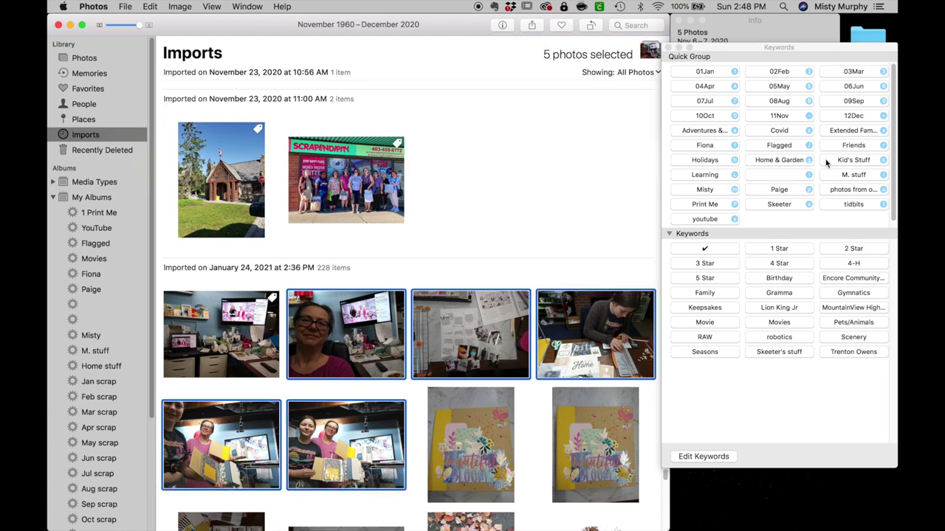
left_click(703, 189)
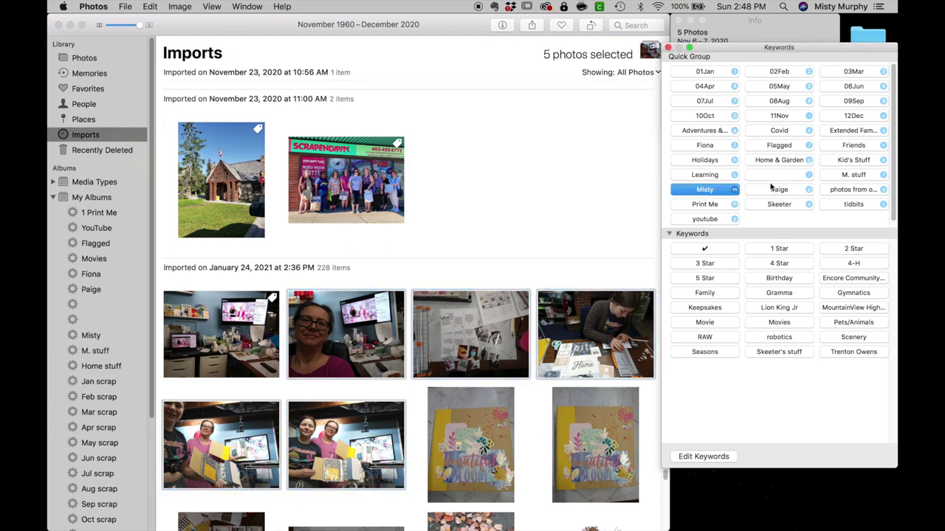
left_click(839, 177)
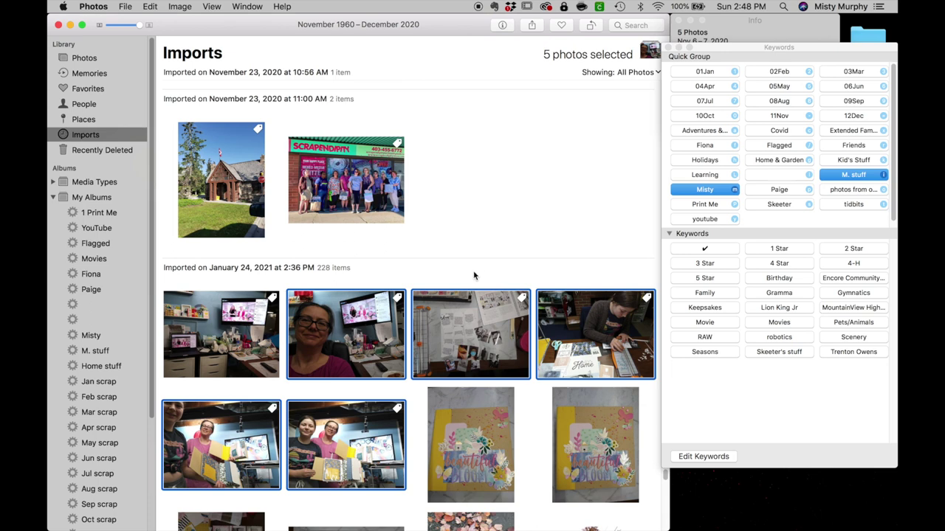
Step: Tag the fourth photo and the next row's first two with a second person's name keyword
left_click(410, 510)
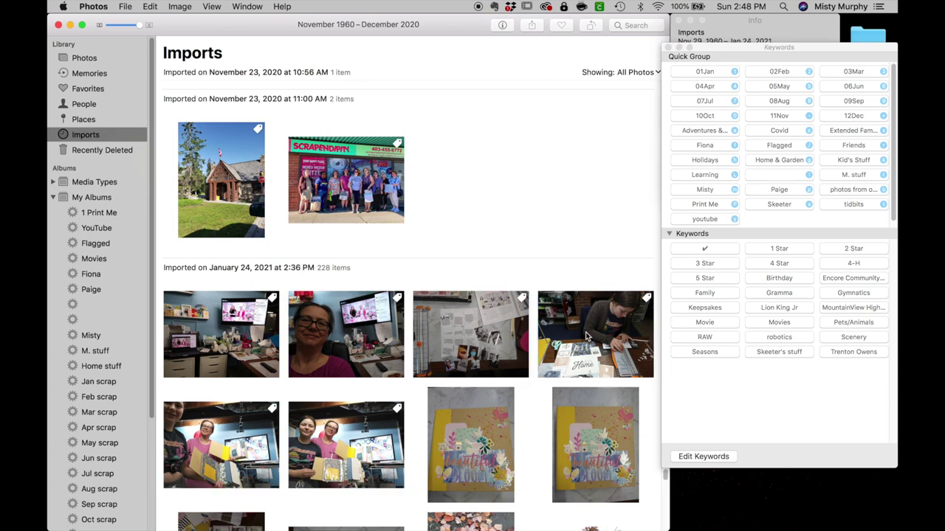
left_click(589, 334)
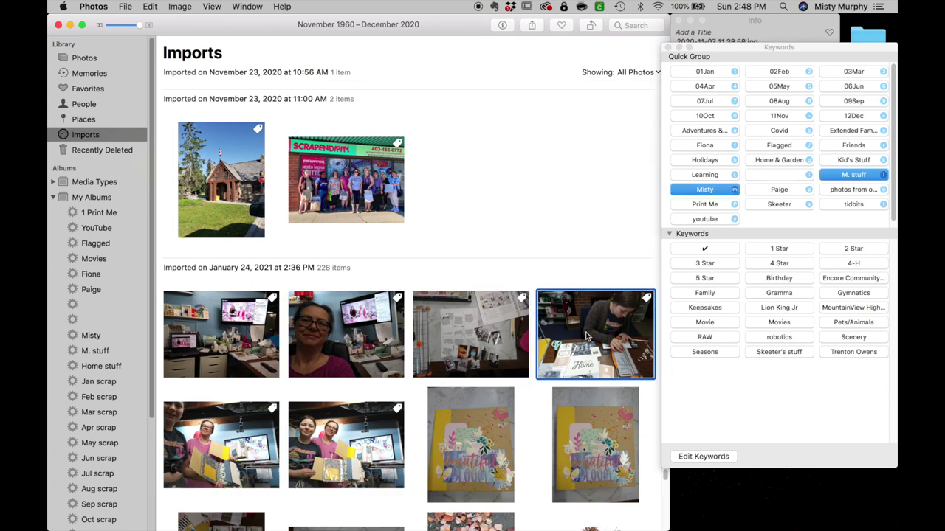
left_click(342, 444, "shift")
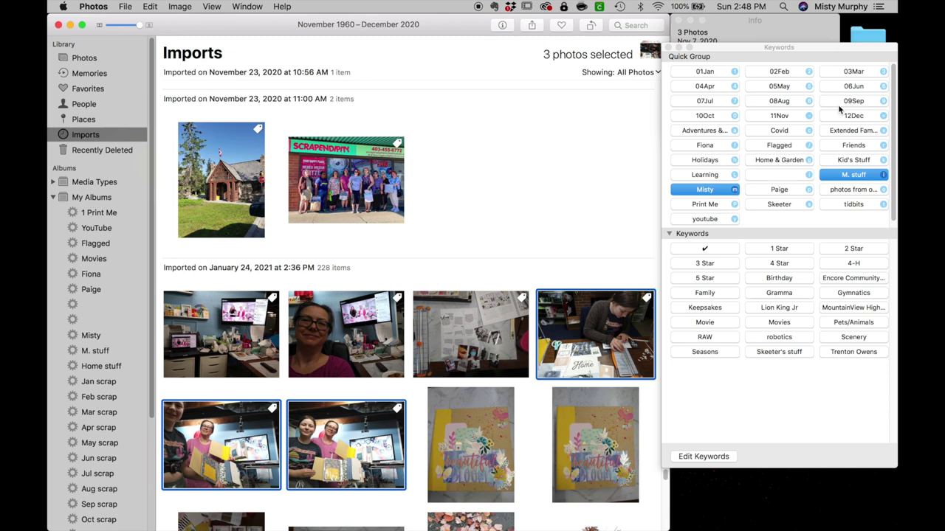
left_click(715, 146)
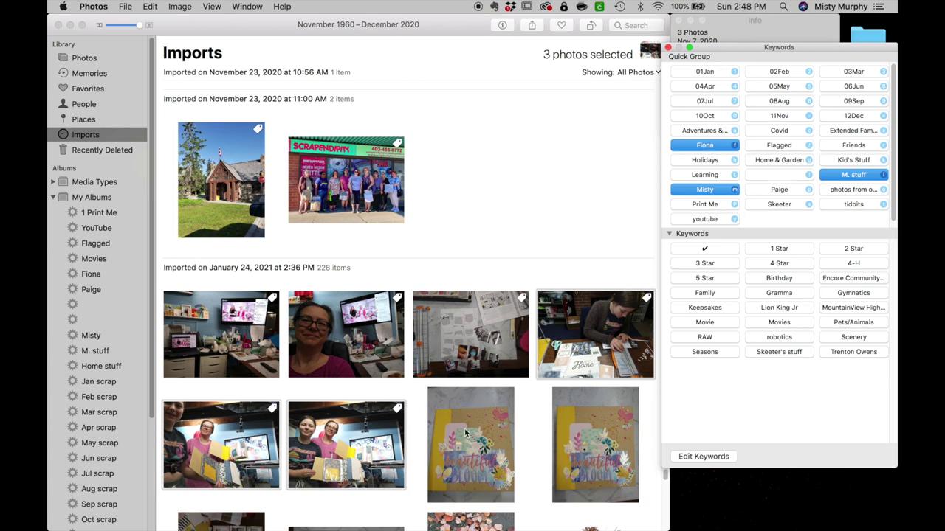
scroll(465, 433, "down", 4)
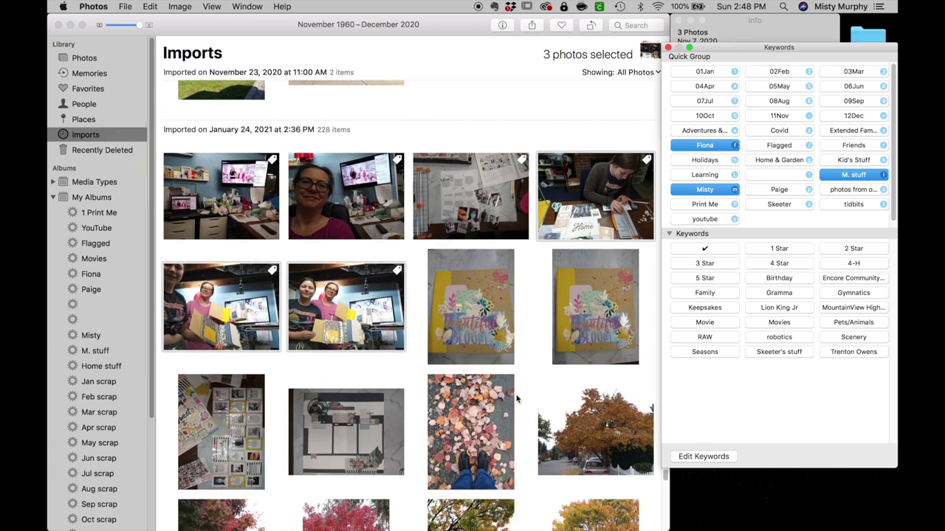
scroll(521, 478, "down", 2)
scroll(521, 481, "up", 2)
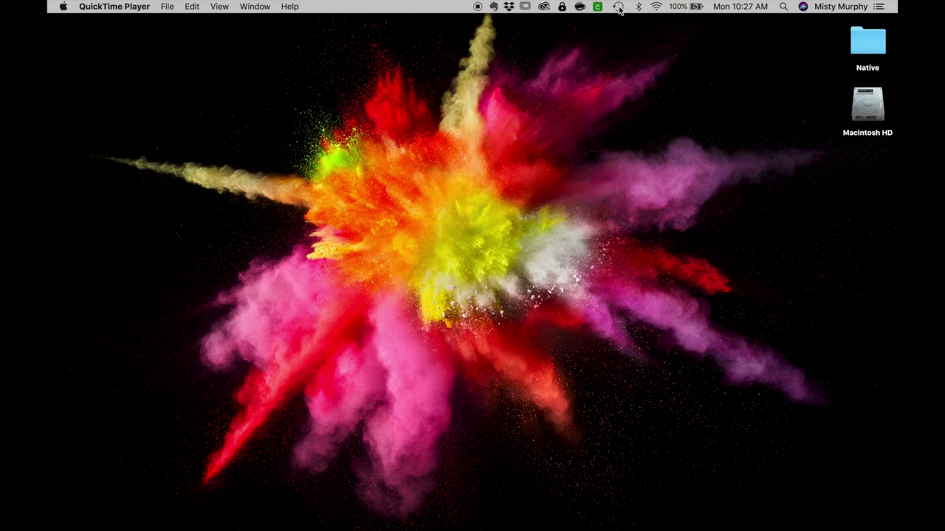
left_click(619, 7)
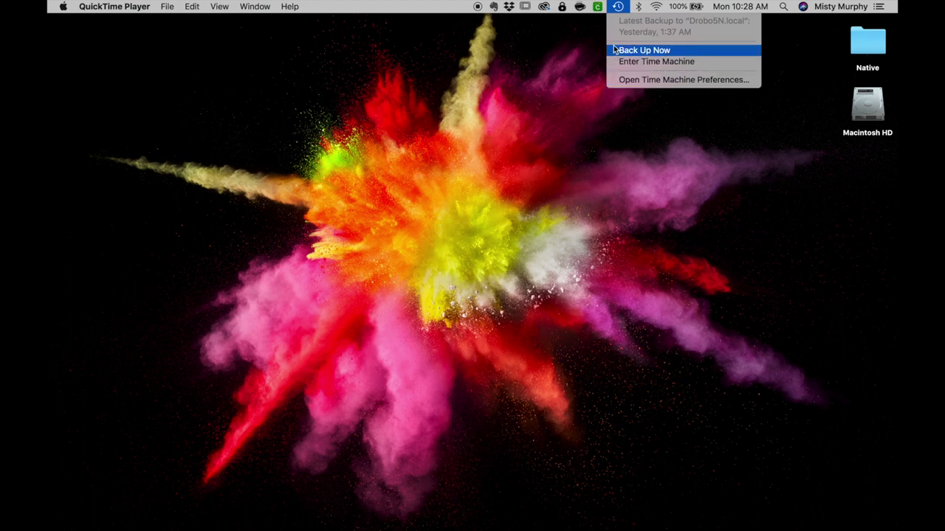
left_click(617, 9)
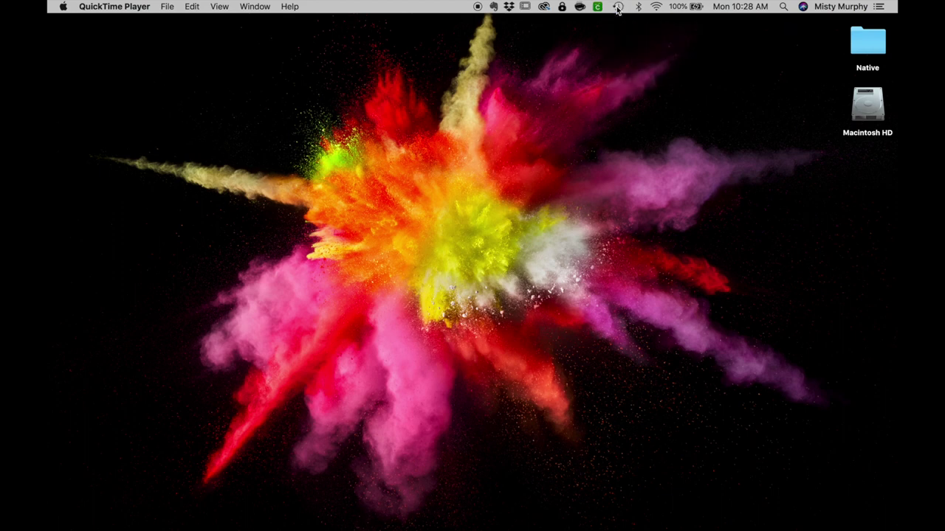
left_click(564, 9)
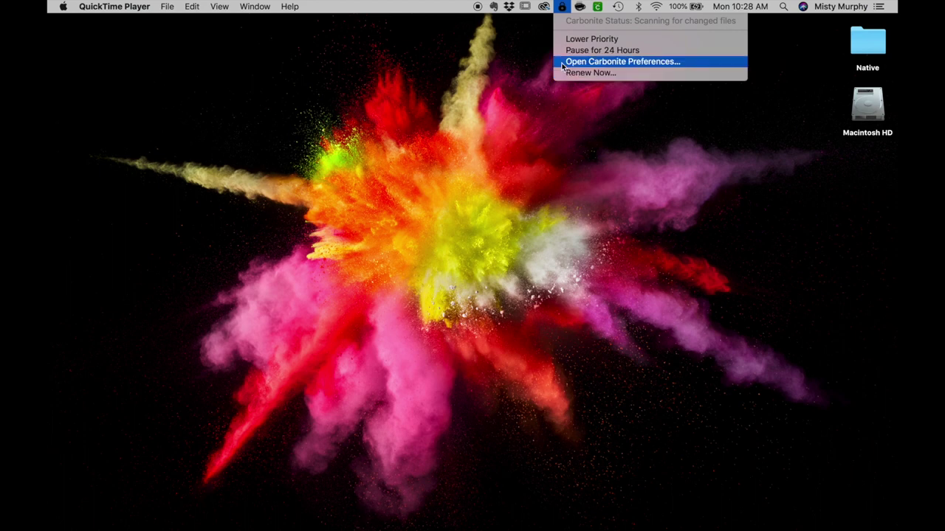
left_click(563, 10)
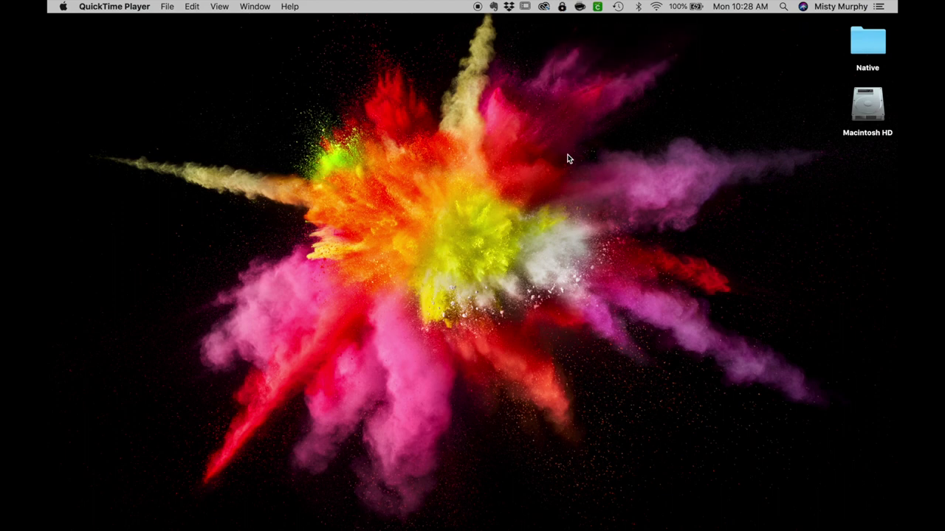